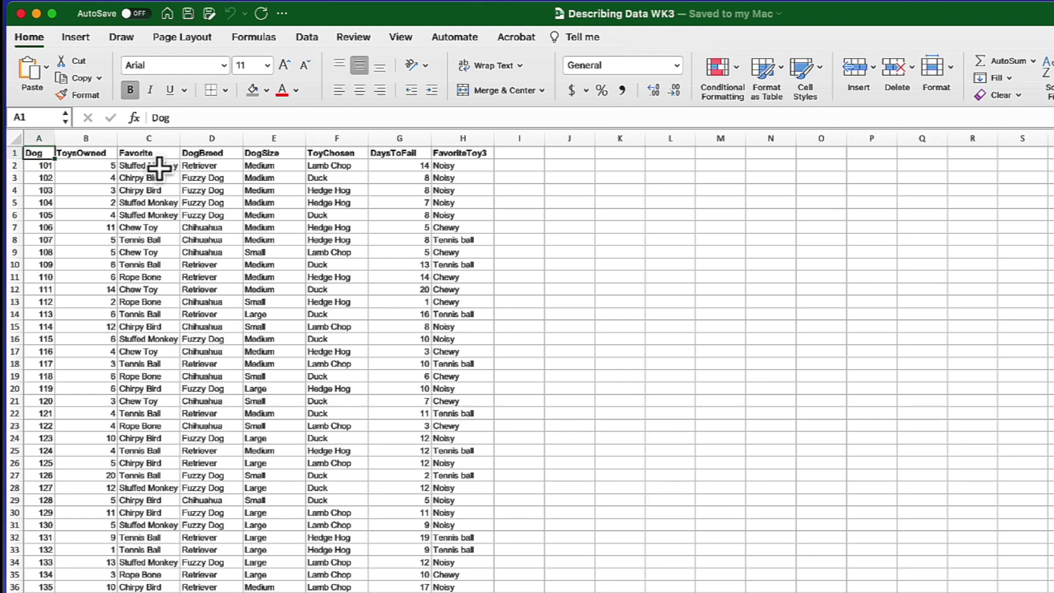
Select cell C2, the Stuffed Monkey favourite, on the DogToys sheet.
{"action": "left_click", "coordinate": [161, 165]}
Compare Favorite toys (Chirpy Bird, Chew Toy, Tennis Ball) with FavoriteToy3 values, then go to Frequency.
{"action": "left_click", "coordinate": [162, 179]}
{"action": "left_click_drag", "start_coordinate": [470, 167], "coordinate": [469, 173]}
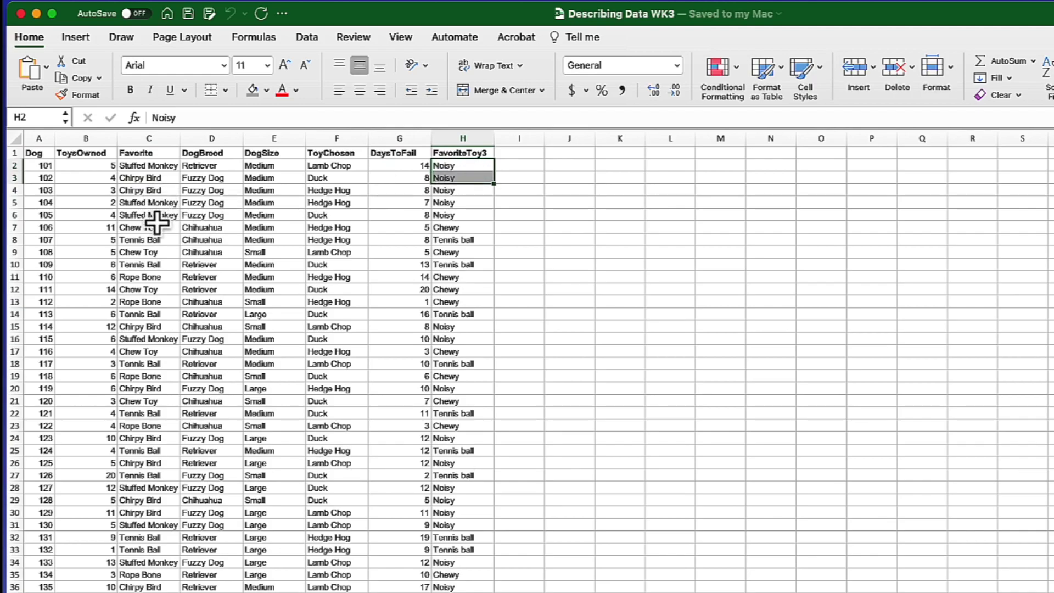
{"action": "mouse_move", "coordinate": [156, 227]}
{"action": "left_mouse_down"}
{"action": "mouse_move", "coordinate": [164, 241]}
{"action": "mouse_move", "coordinate": [167, 228]}
{"action": "left_mouse_up"}
{"action": "left_click", "coordinate": [169, 268]}
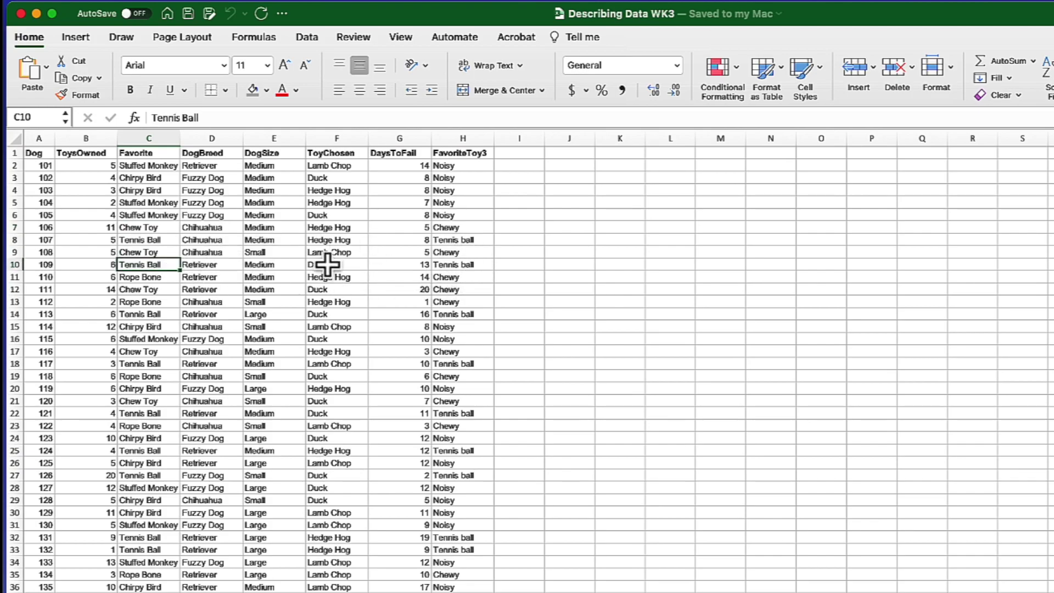
{"action": "left_click", "coordinate": [482, 279]}
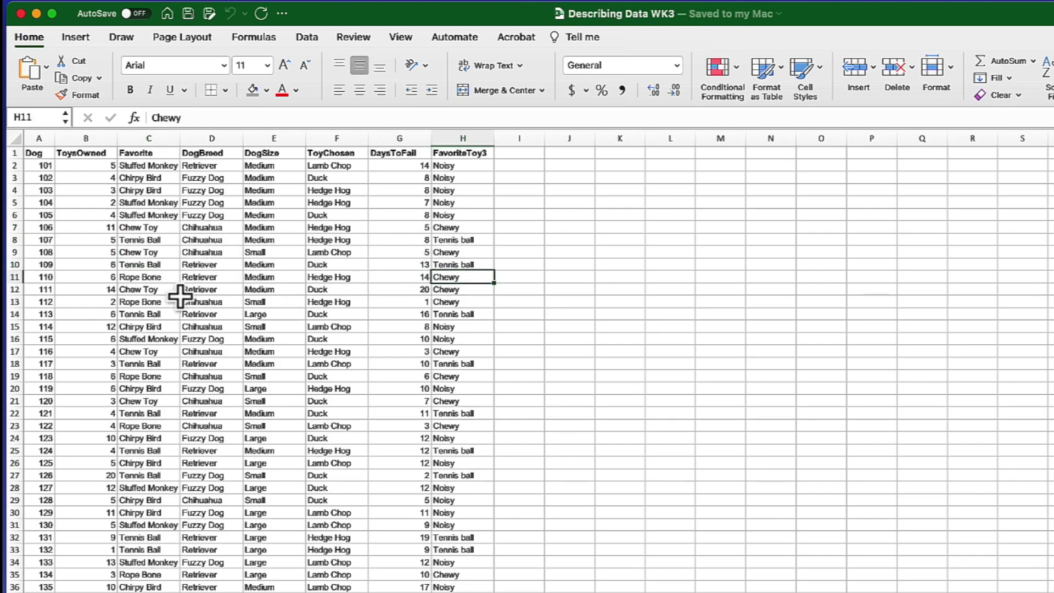
{"action": "left_click", "coordinate": [158, 265]}
{"action": "left_click", "coordinate": [472, 267]}
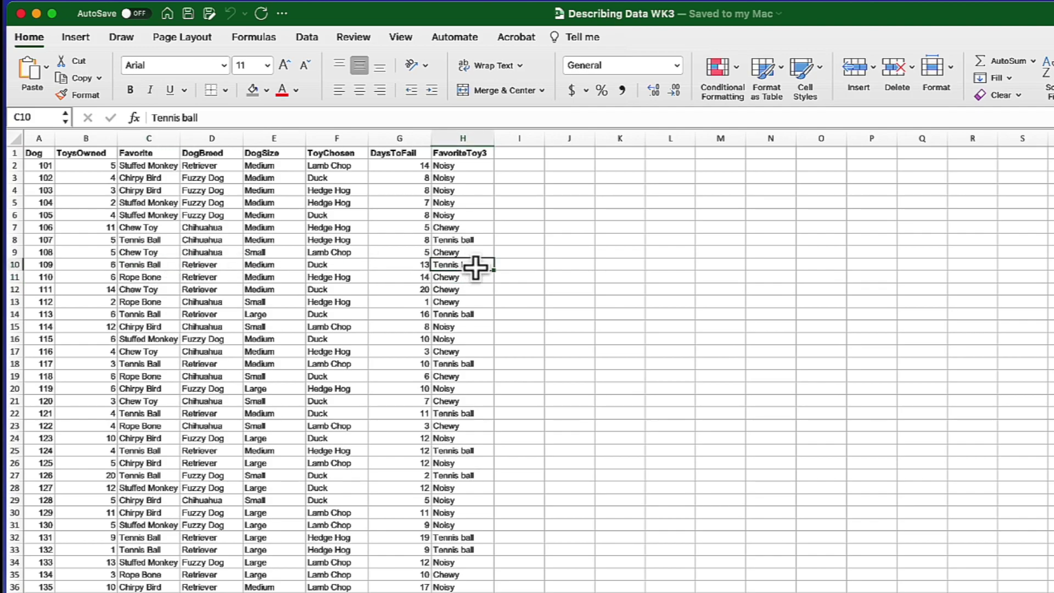
{"action": "left_click", "coordinate": [466, 141]}
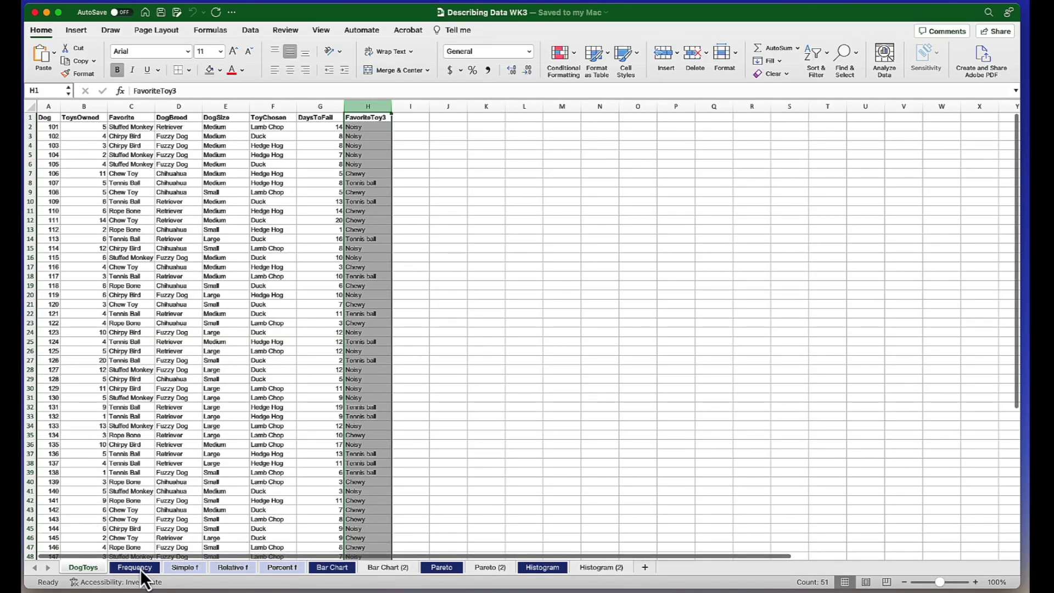
{"action": "left_click", "coordinate": [141, 569]}
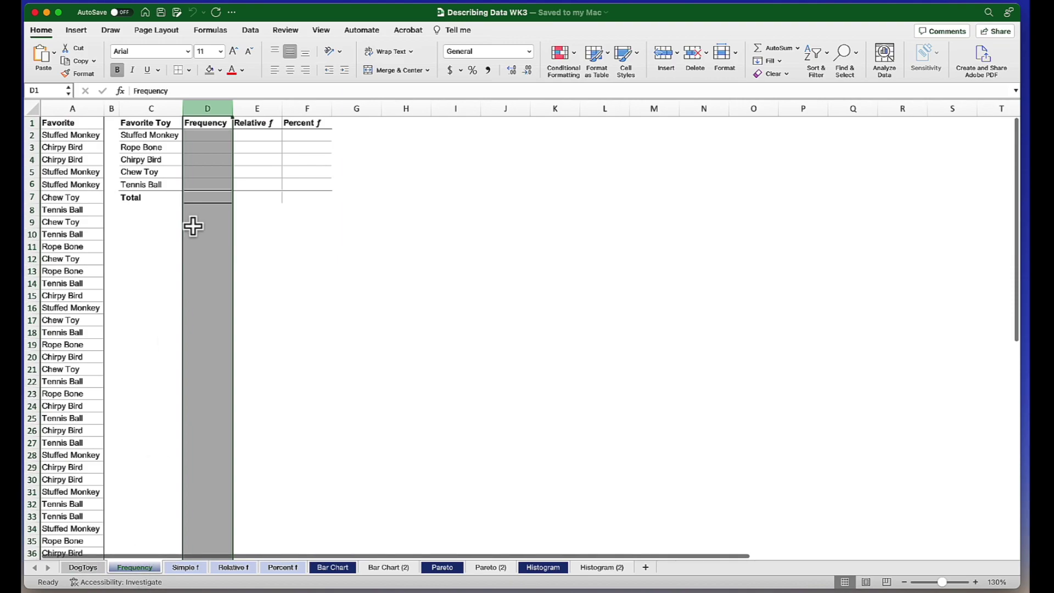
Review the empty C1:F6 table's Frequency, Relative f and Percent f columns, then view Simple f.
{"action": "left_click", "coordinate": [220, 127]}
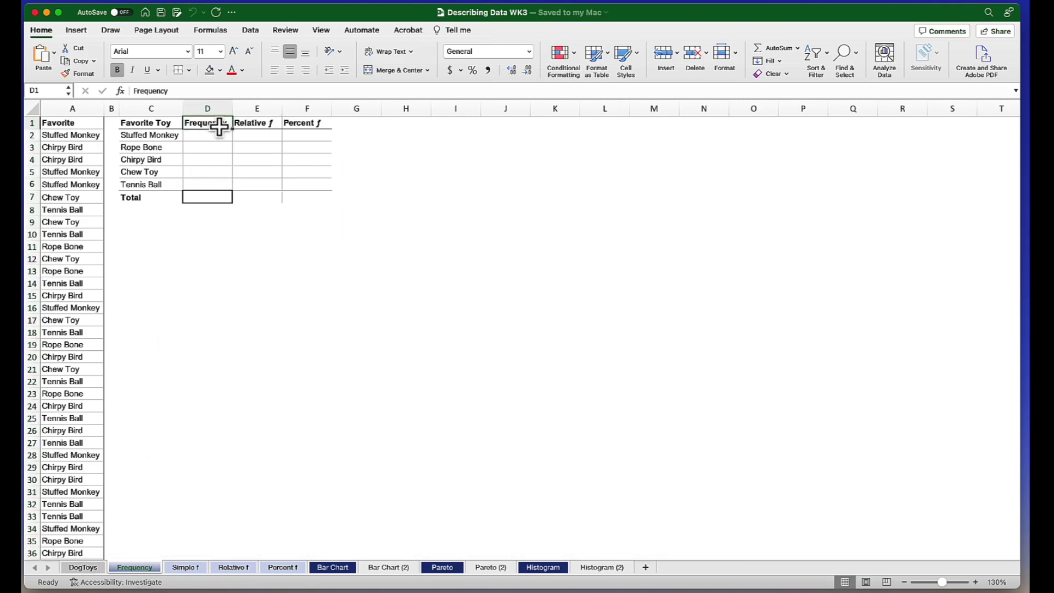
{"action": "left_click_drag", "start_coordinate": [160, 125], "coordinate": [310, 206]}
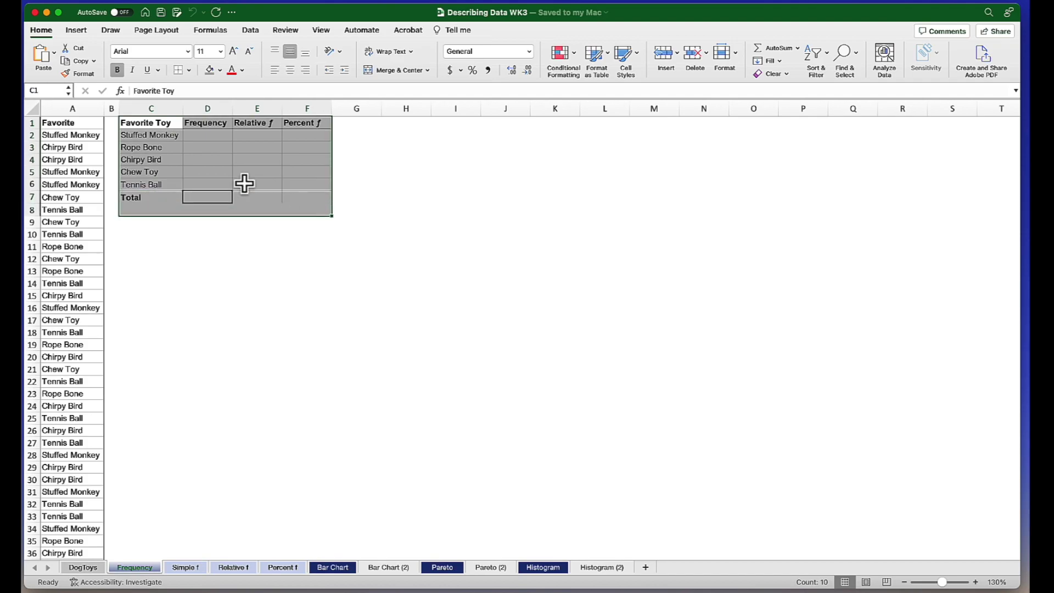
{"action": "left_click", "coordinate": [220, 124]}
{"action": "left_click", "coordinate": [215, 109]}
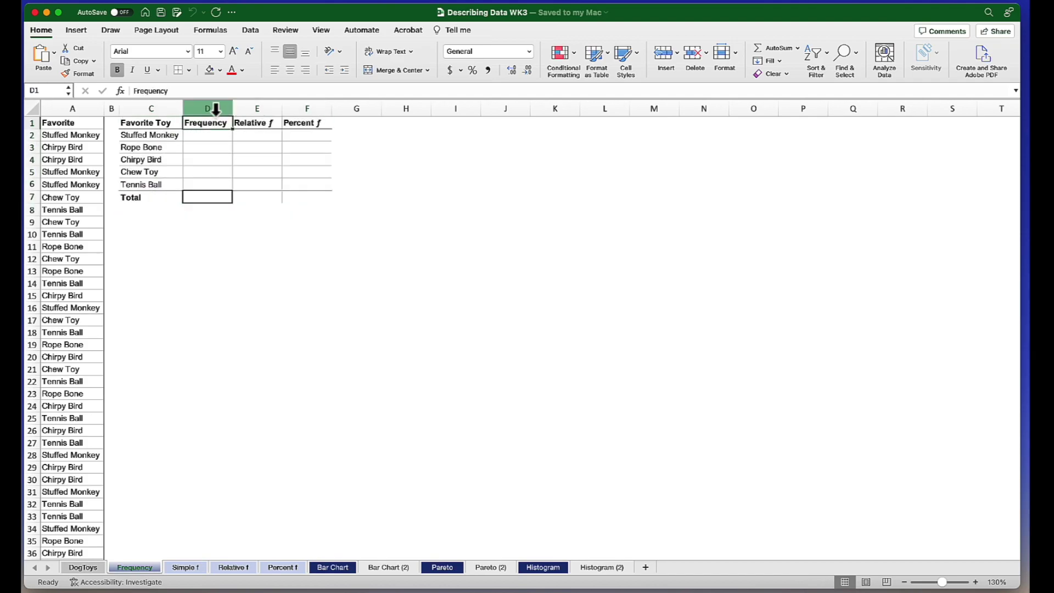
{"action": "left_click", "coordinate": [254, 109]}
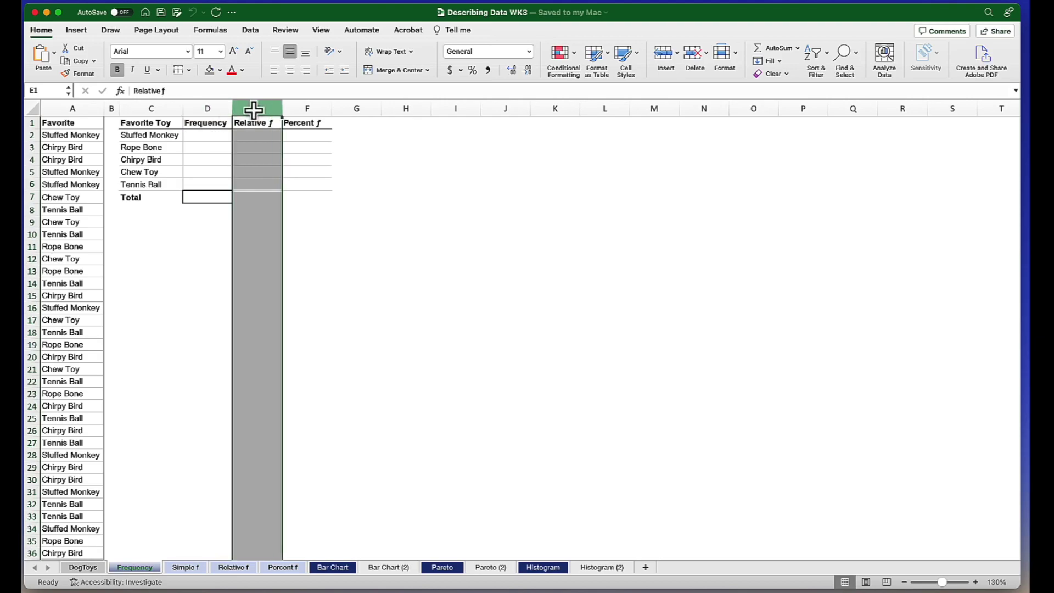
{"action": "left_click", "coordinate": [308, 109]}
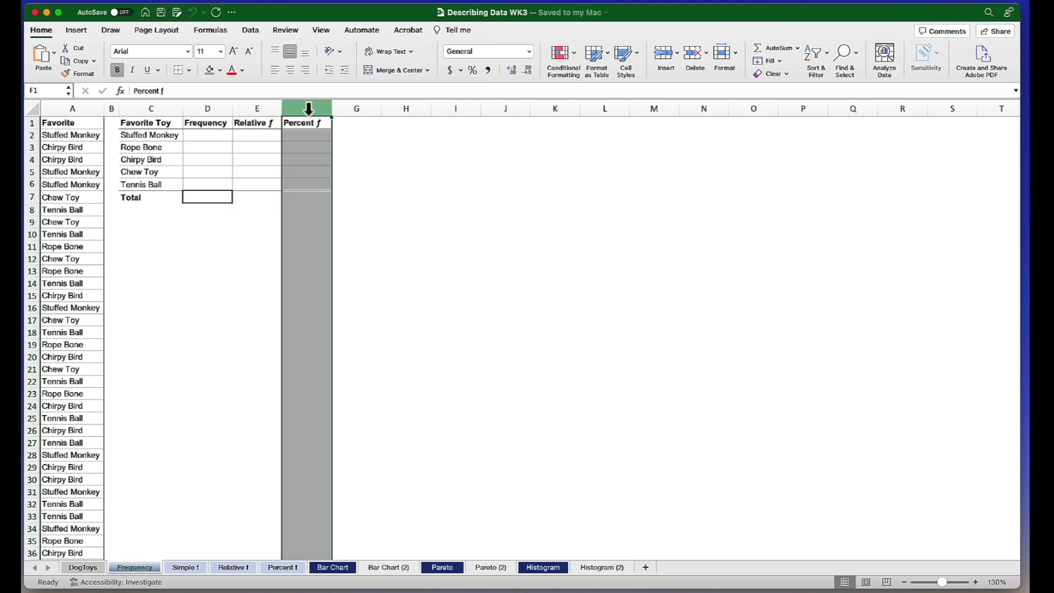
{"action": "left_click", "coordinate": [189, 571]}
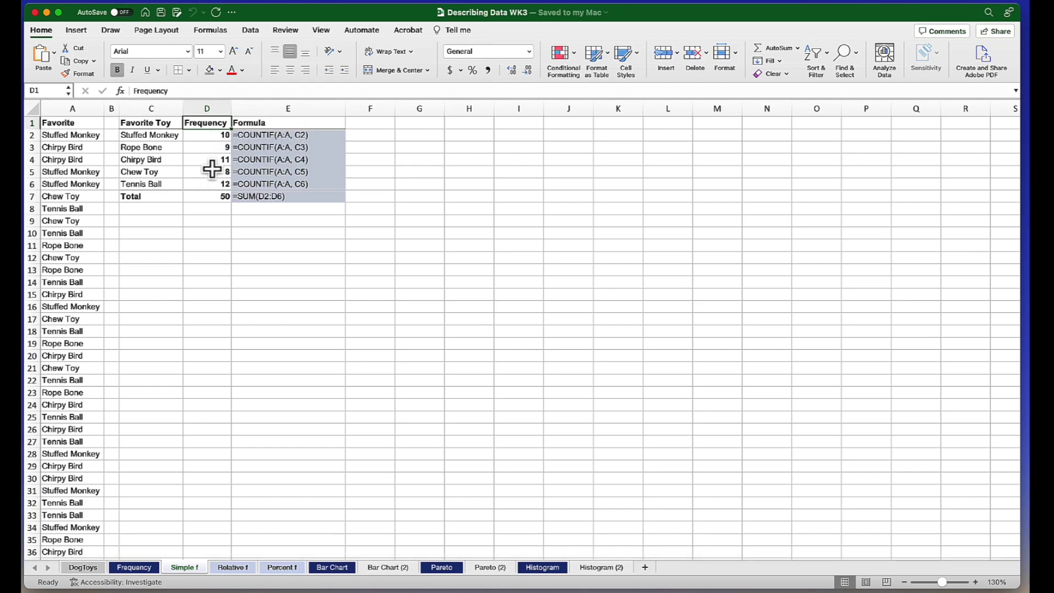
Check the SUM total on Relative f and Table 1 on Percent f, then return to Frequency.
{"action": "left_click", "coordinate": [230, 570]}
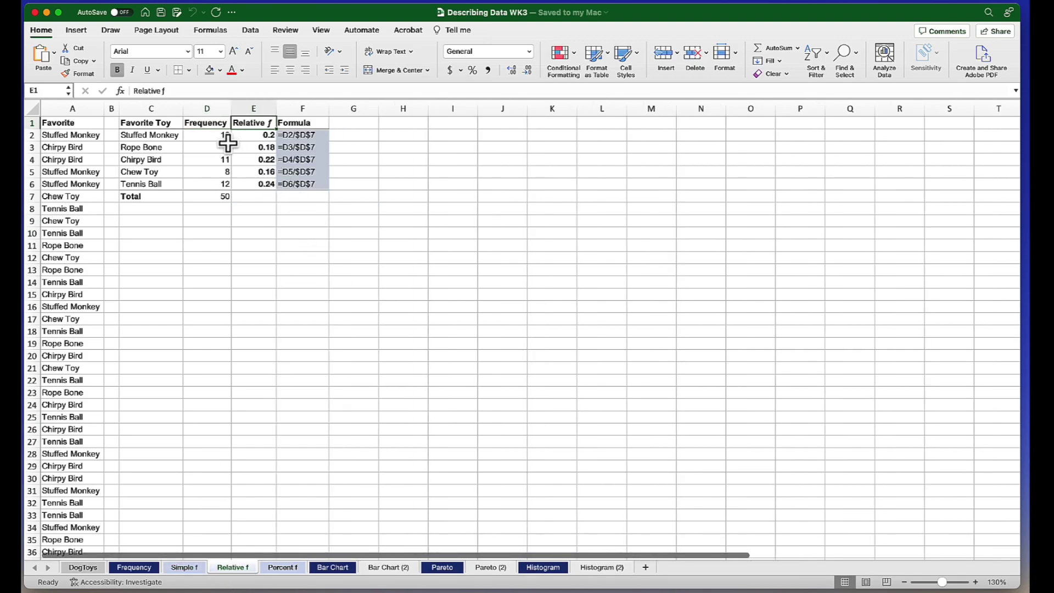
{"action": "left_click", "coordinate": [215, 196]}
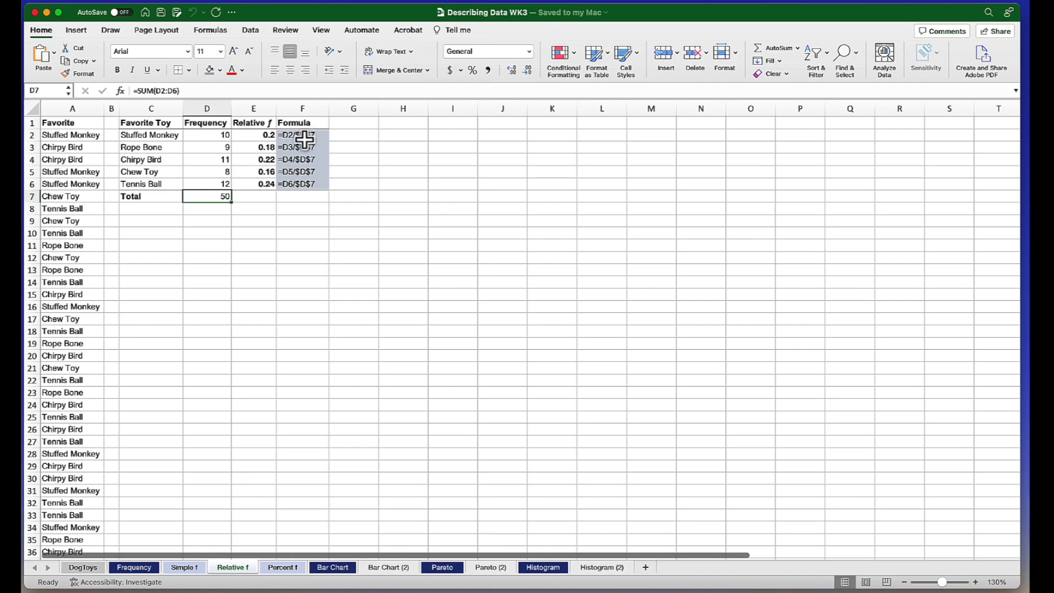
{"action": "left_click", "coordinate": [283, 569]}
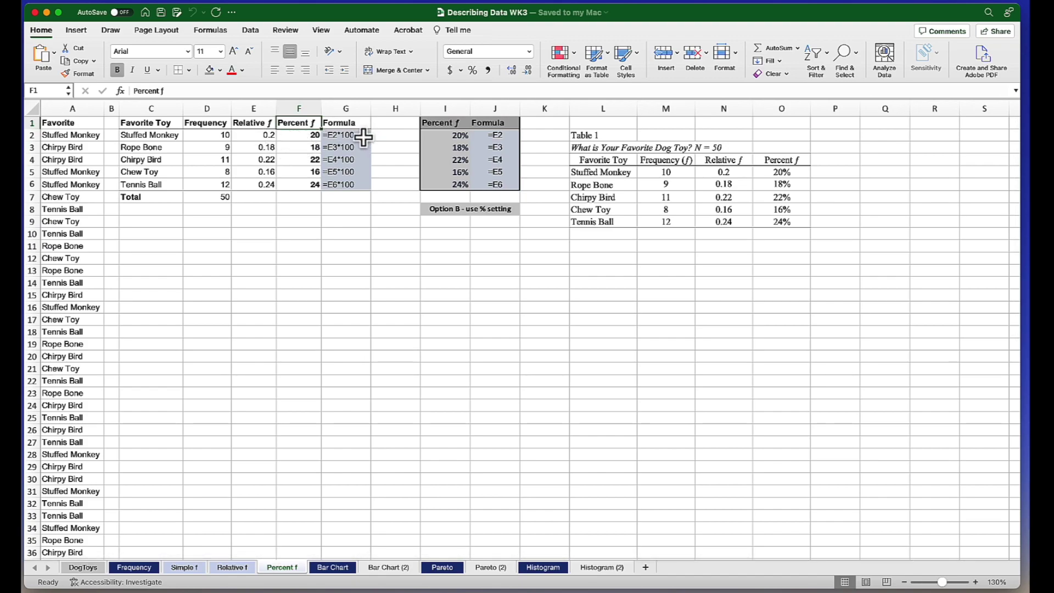
{"action": "left_click", "coordinate": [624, 137]}
{"action": "left_click_drag", "start_coordinate": [747, 195], "coordinate": [783, 224]}
{"action": "left_click", "coordinate": [786, 259]}
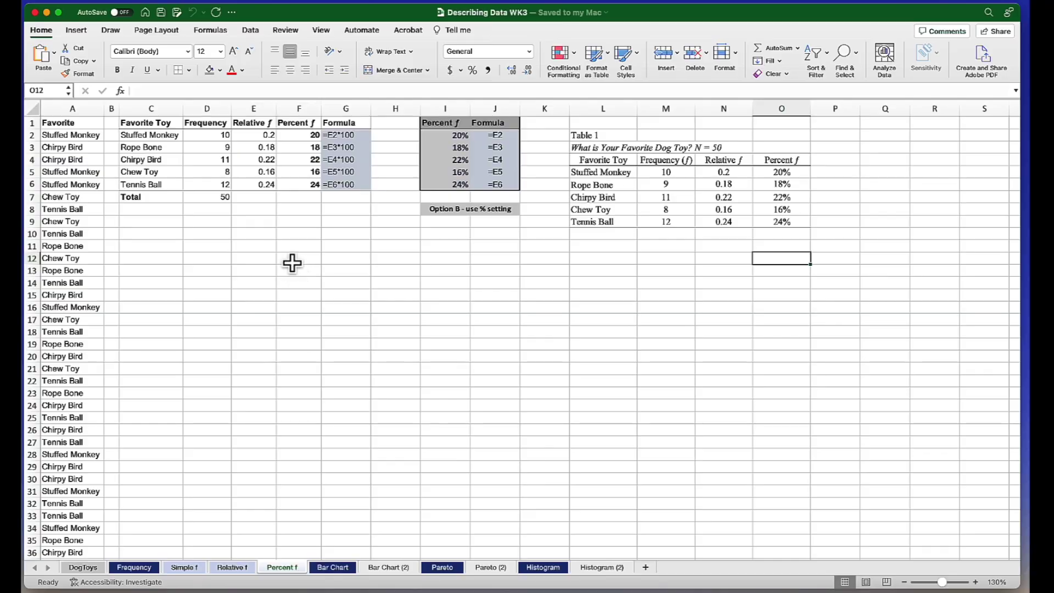
{"action": "left_click", "coordinate": [139, 569]}
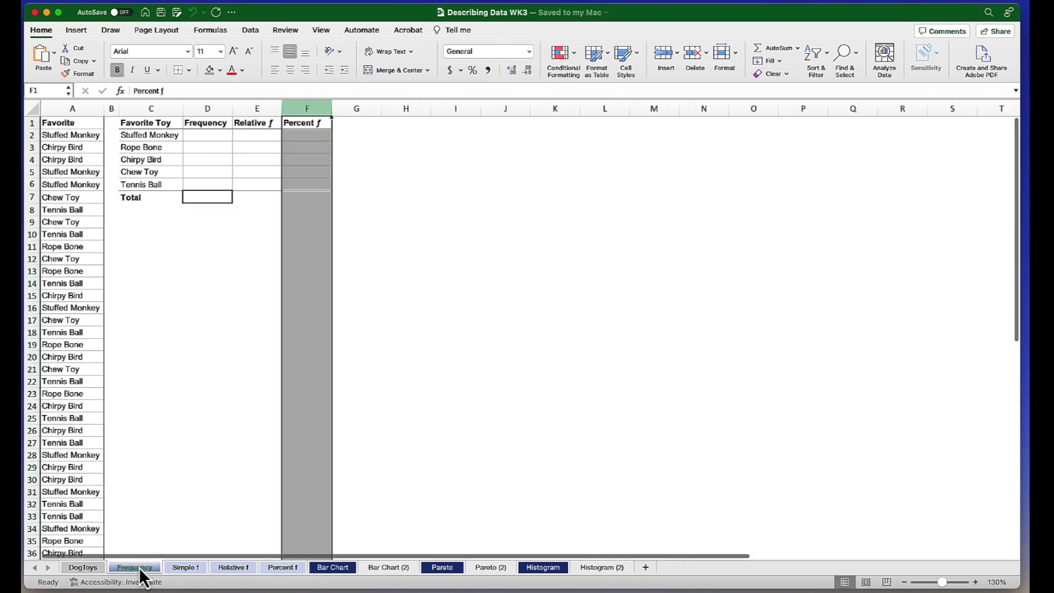
{"action": "left_click", "coordinate": [215, 137]}
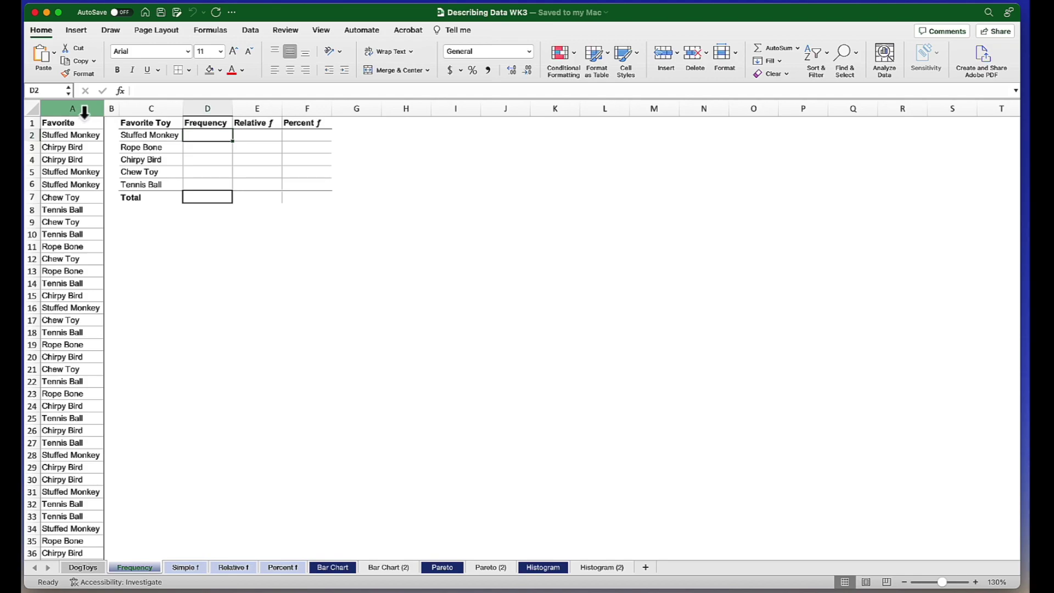
{"action": "left_click", "coordinate": [83, 111]}
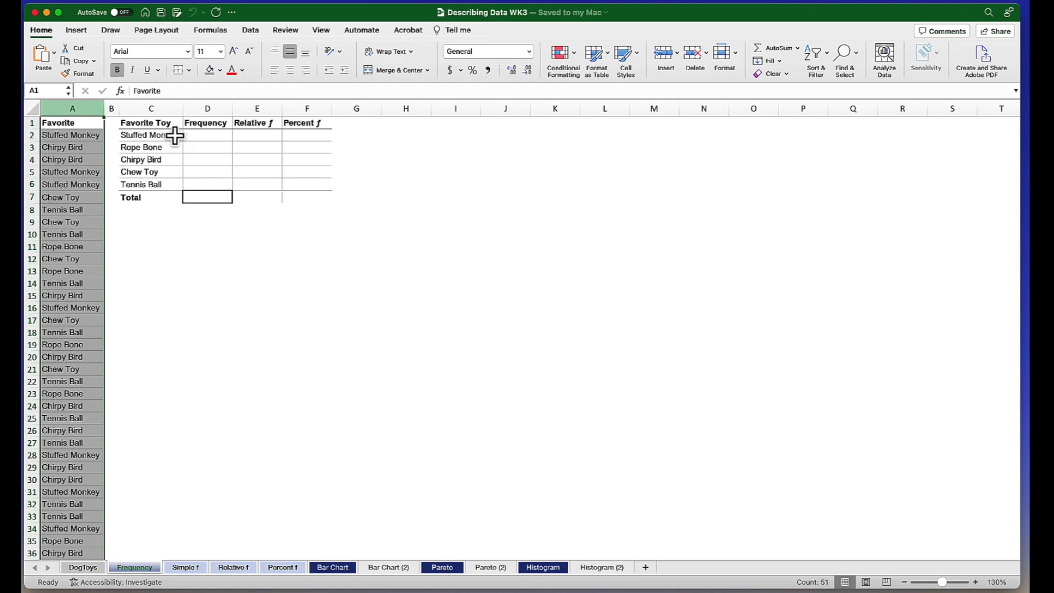
{"action": "left_click", "coordinate": [169, 111]}
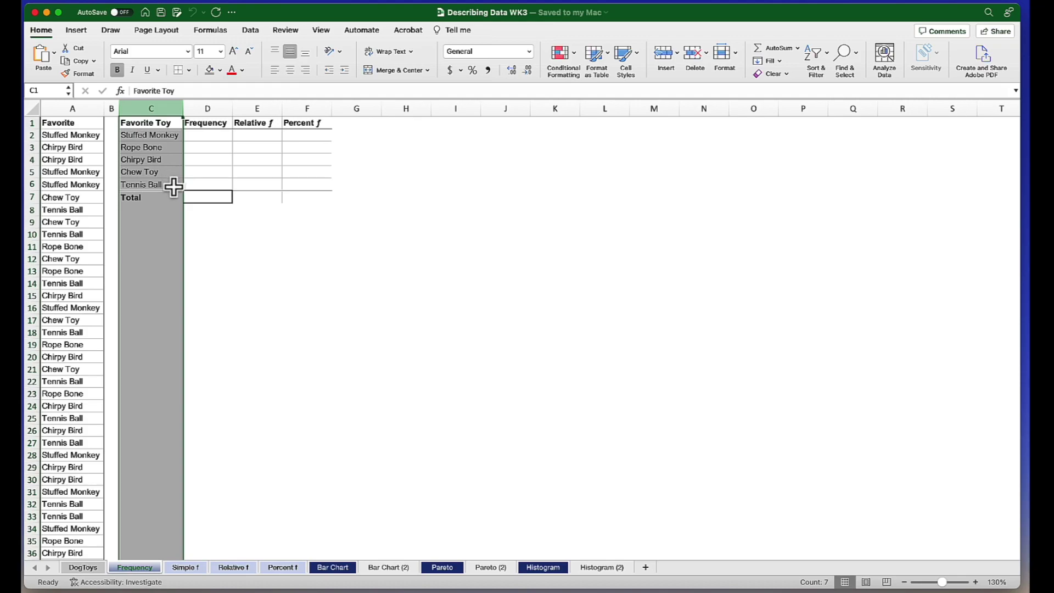
{"action": "left_click", "coordinate": [215, 140]}
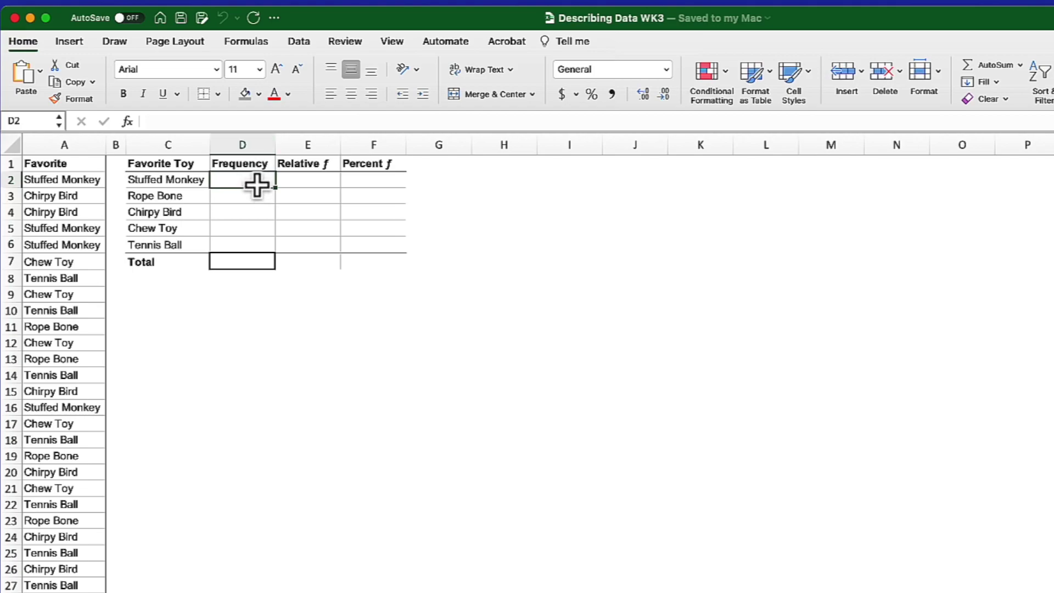
{"action": "type", "text": "="}
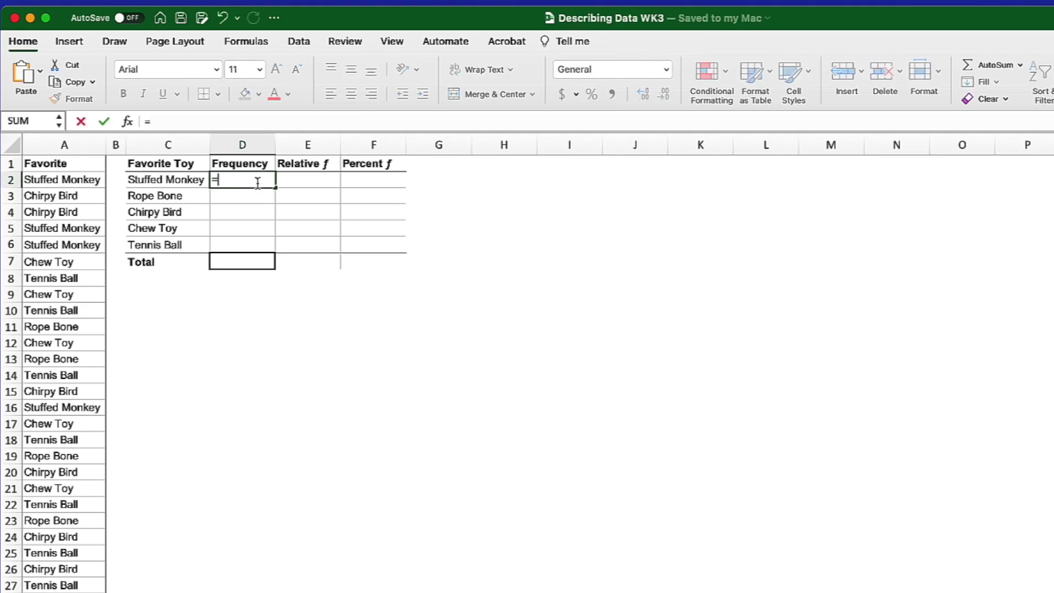
{"action": "type", "text": "count"}
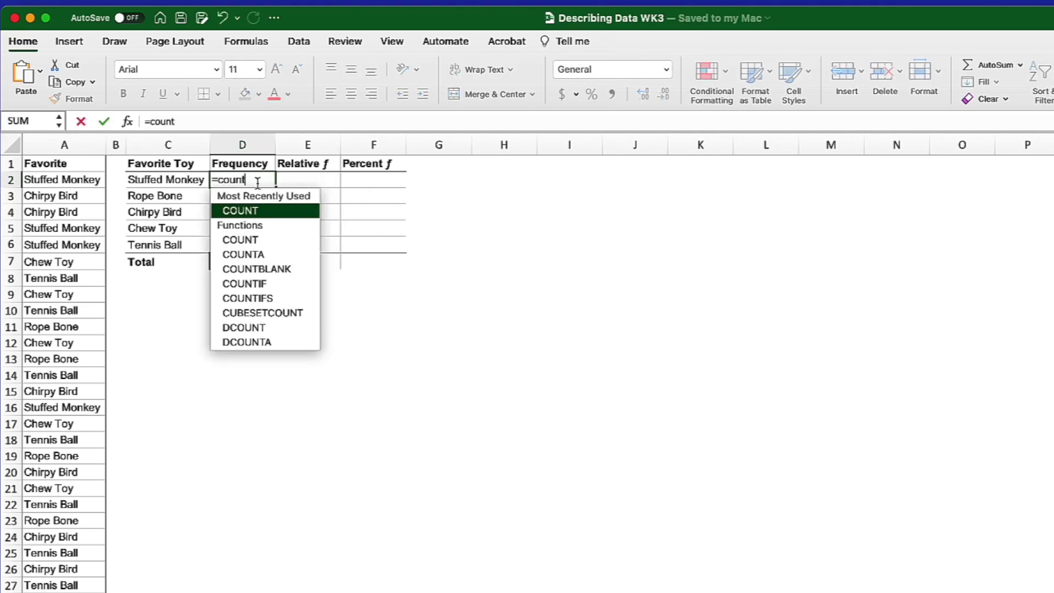
{"action": "type", "text": "if("}
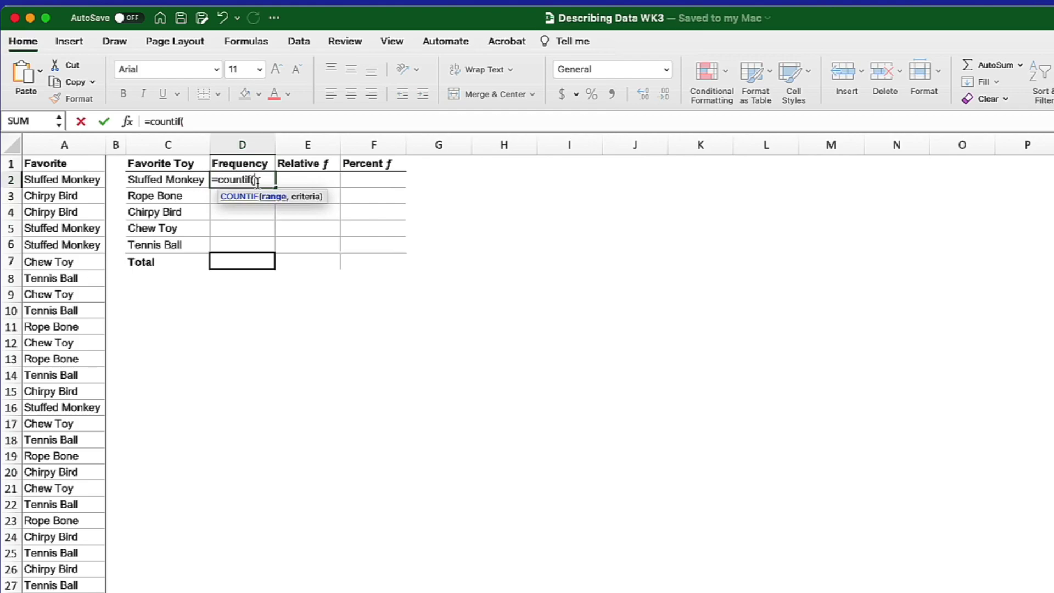
Enter =COUNTIF(A:A,C2) in D2 to count Stuffed Monkey, giving 10.
{"action": "left_click", "coordinate": [66, 146]}
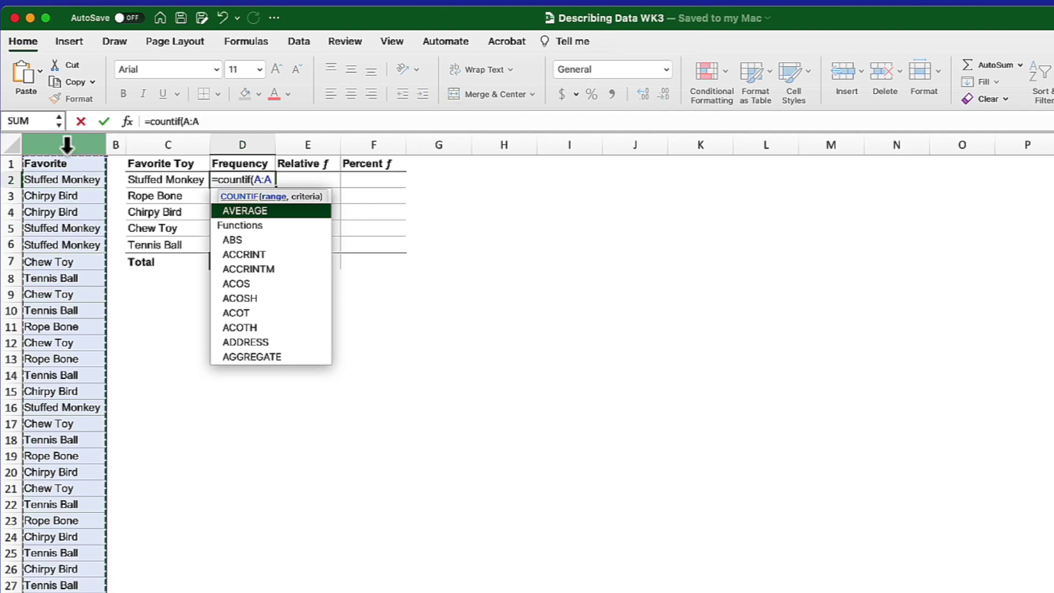
{"action": "type", "text": ","}
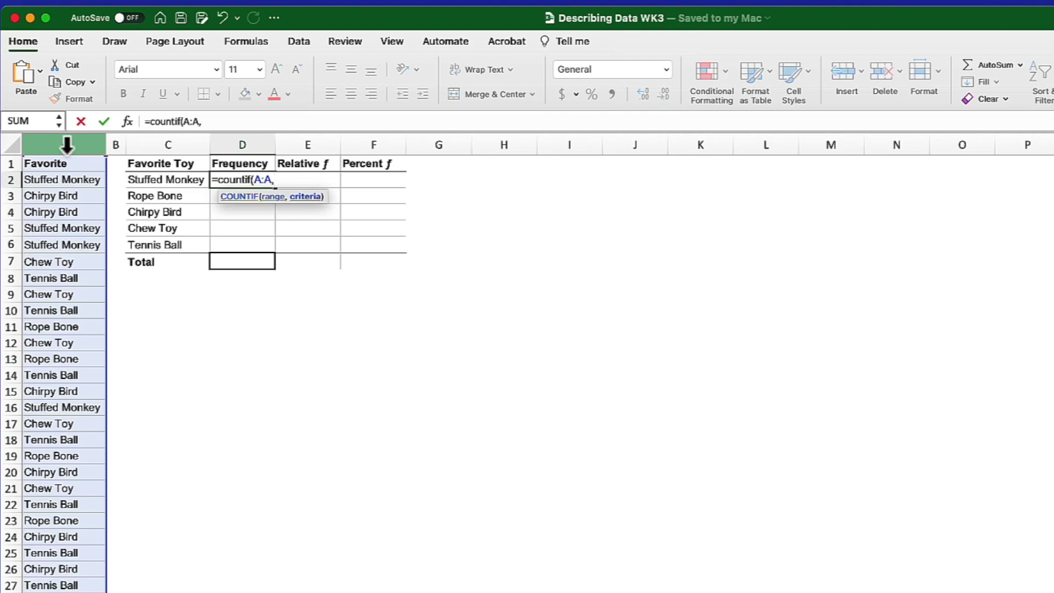
{"action": "left_click", "coordinate": [184, 184]}
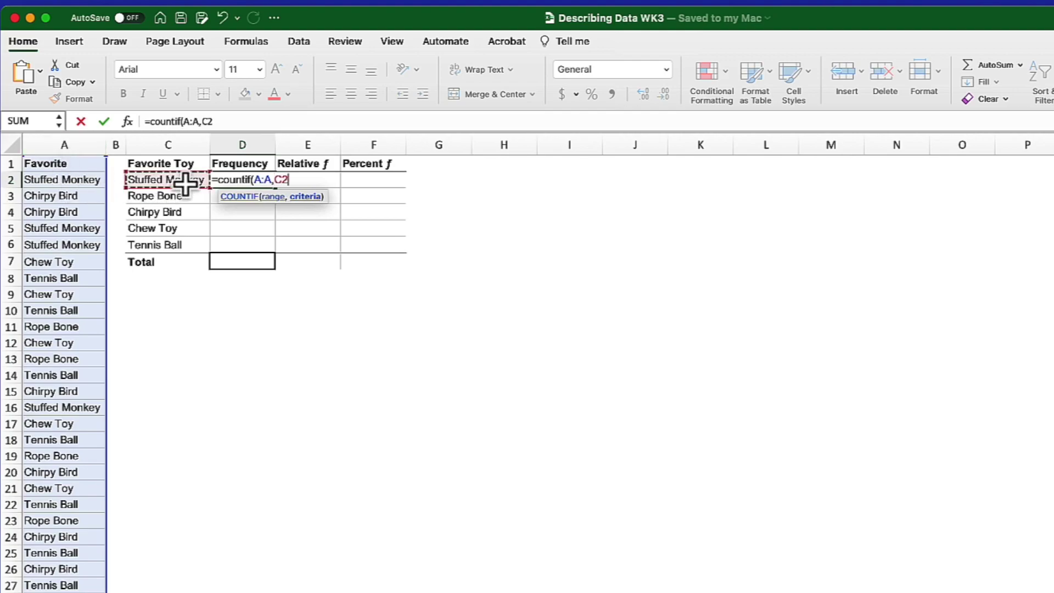
{"action": "type", "text": ")"}
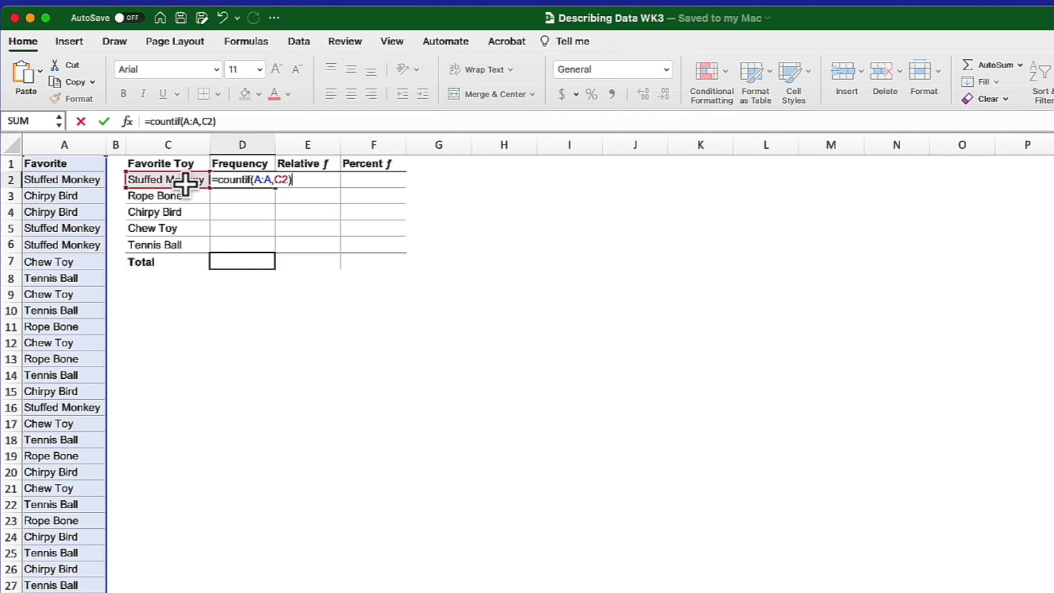
{"action": "key", "text": "Return"}
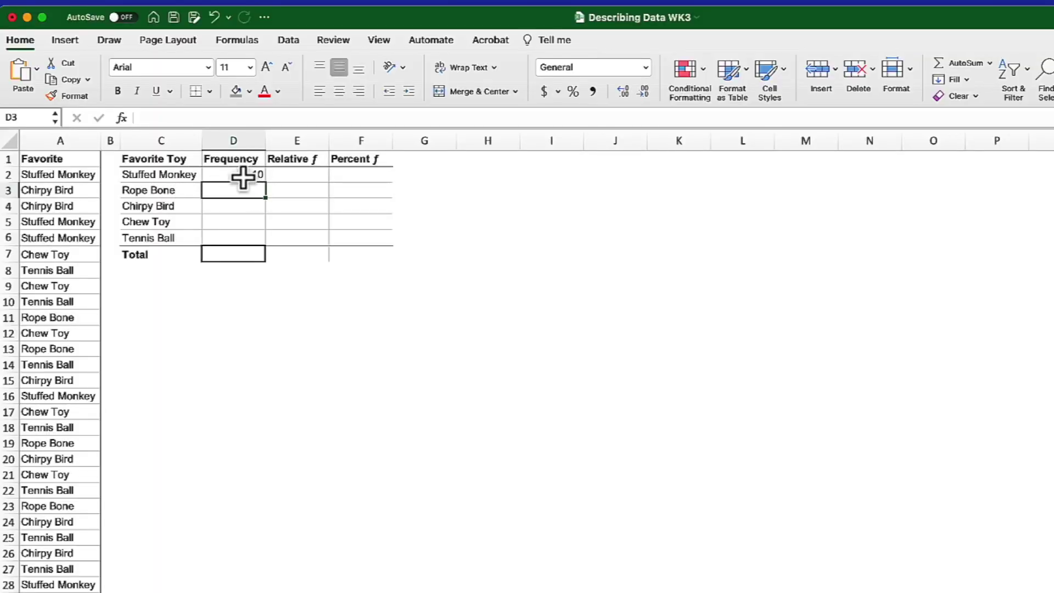
{"action": "left_click", "coordinate": [241, 177]}
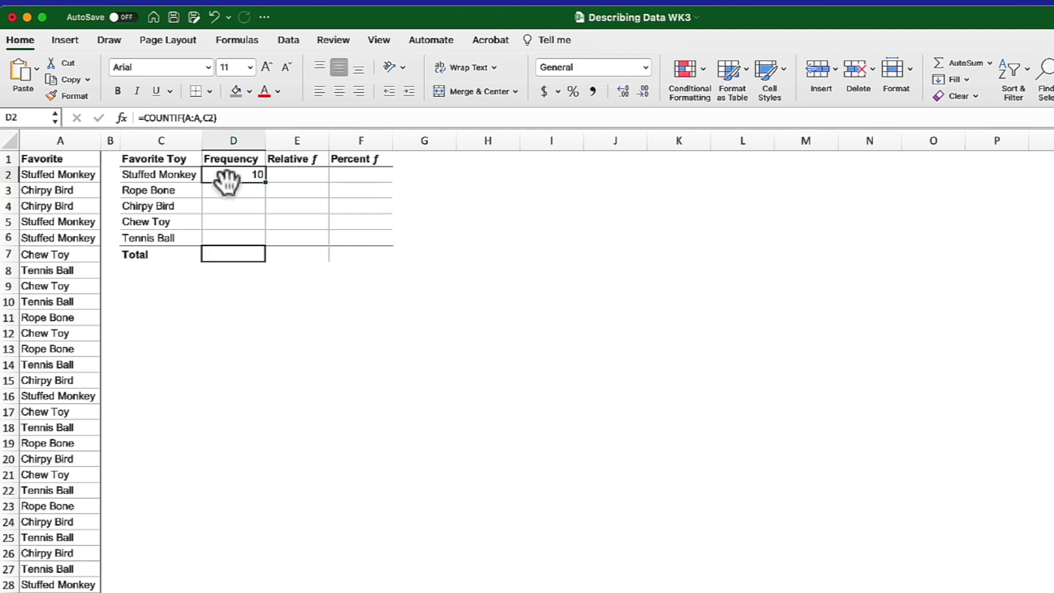
Fill D2's COUNTIF formula down to D6 and verify D6 reads =COUNTIF(A:A,C6).
{"action": "left_click", "coordinate": [178, 176]}
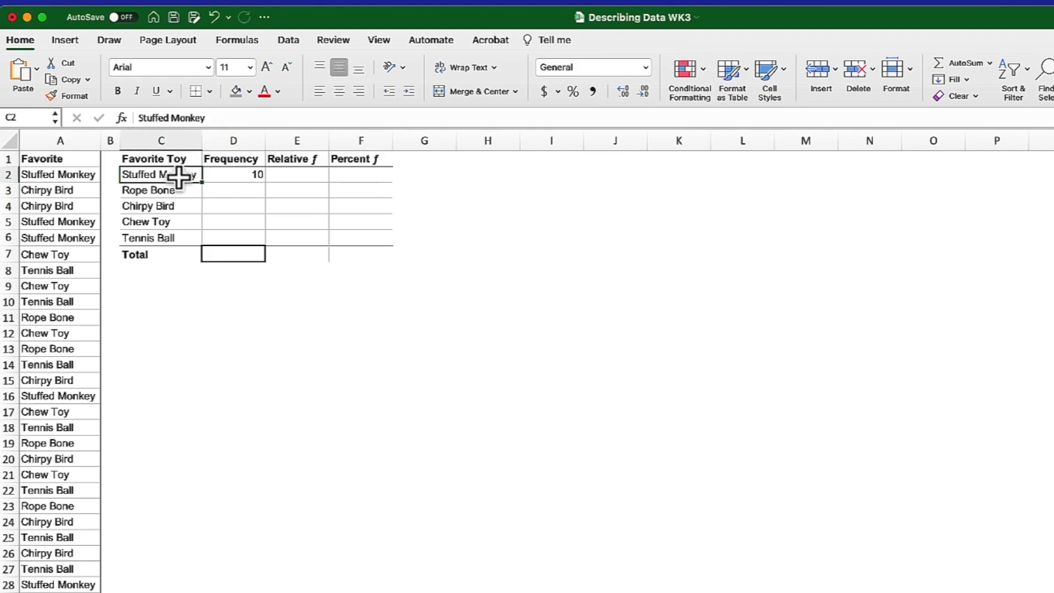
{"action": "left_click", "coordinate": [225, 177]}
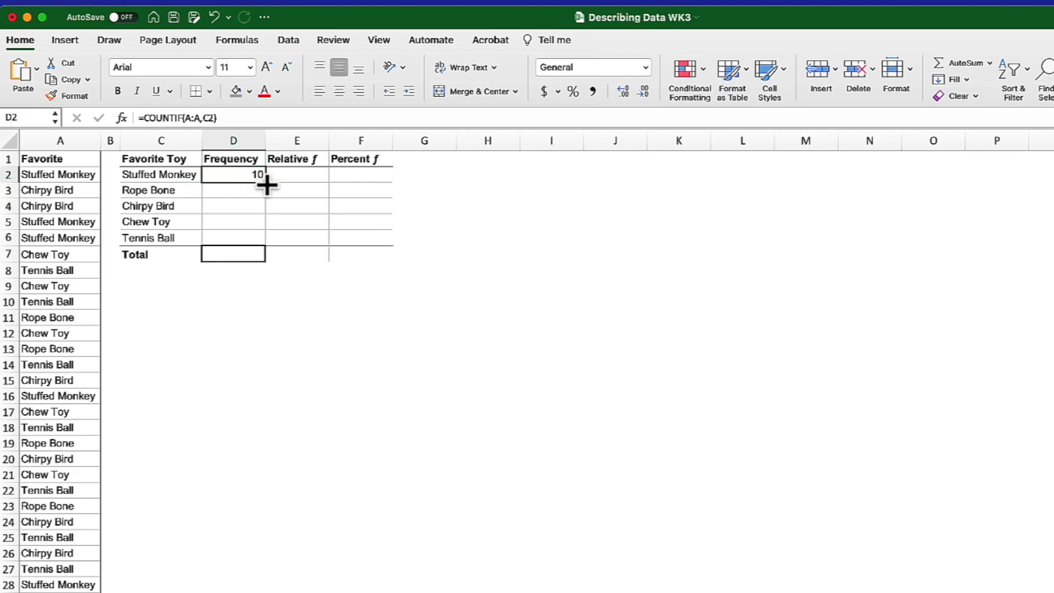
{"action": "left_click_drag", "start_coordinate": [266, 185], "coordinate": [261, 242]}
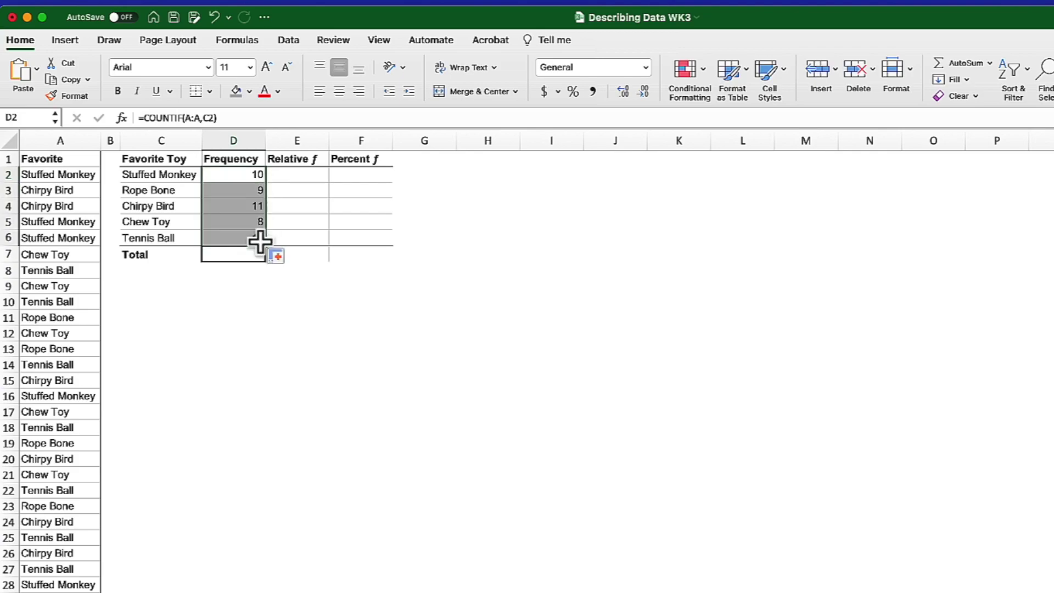
{"action": "left_click", "coordinate": [227, 240]}
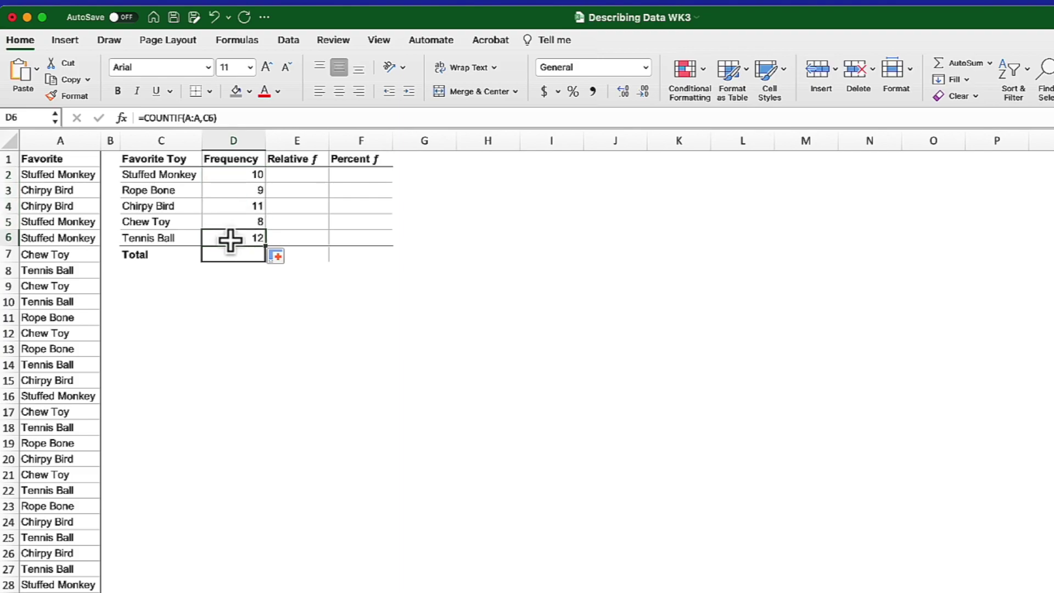
{"action": "left_click", "coordinate": [237, 118]}
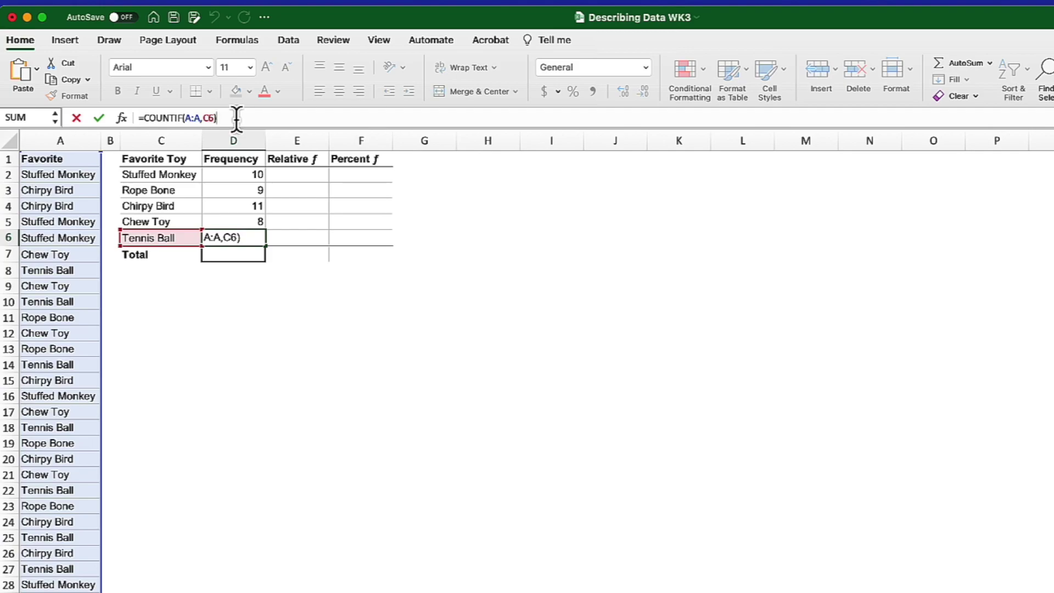
{"action": "key", "text": "Return"}
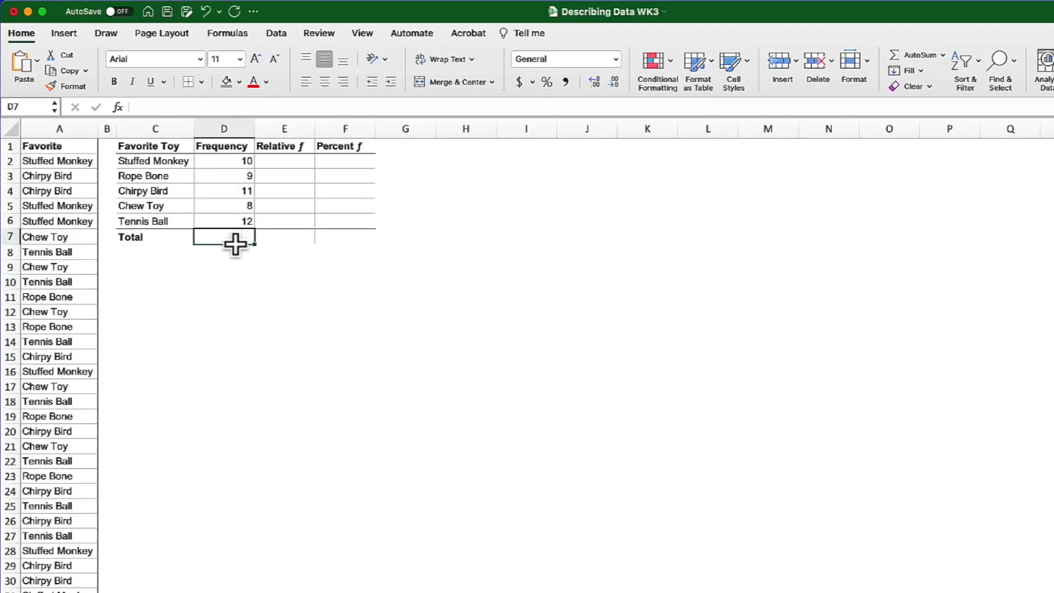
Enter =SUM(D2:D6) in D7 for a total of 50 and check the formula.
{"action": "type", "text": "=sum"}
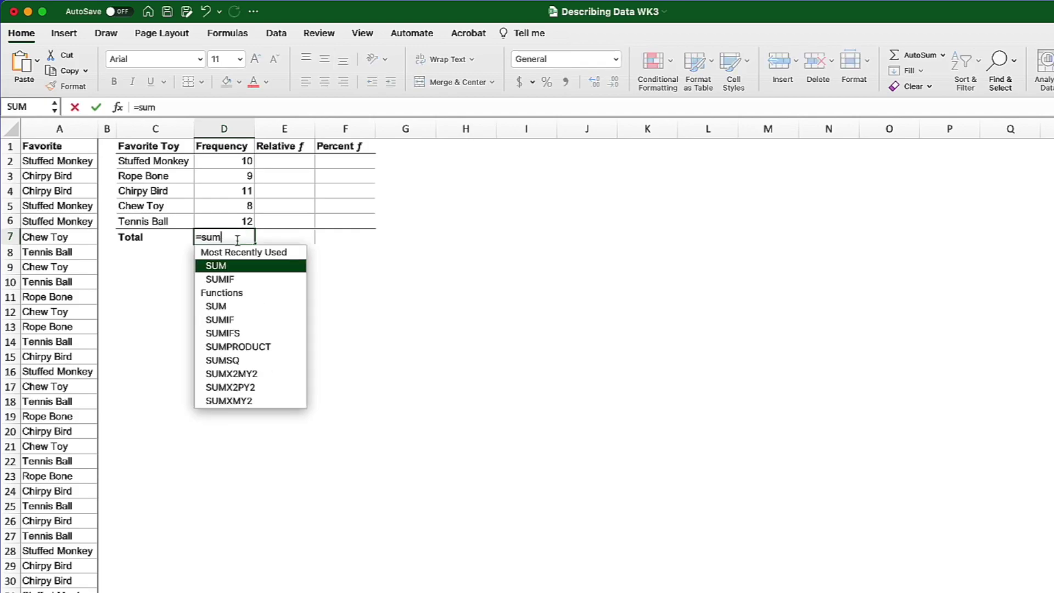
{"action": "type", "text": "("}
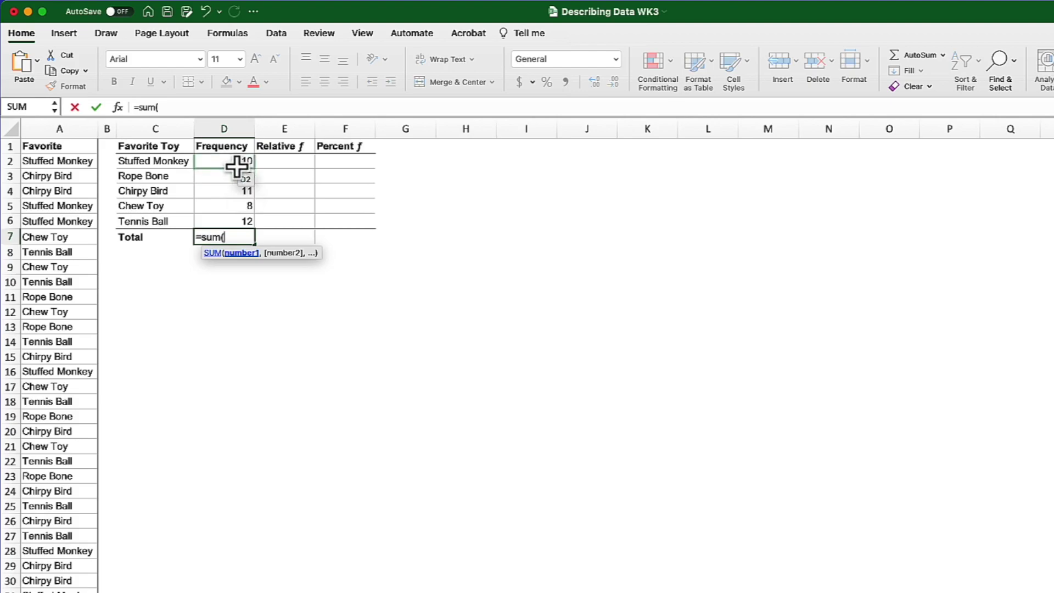
{"action": "left_click_drag", "start_coordinate": [234, 165], "coordinate": [233, 221]}
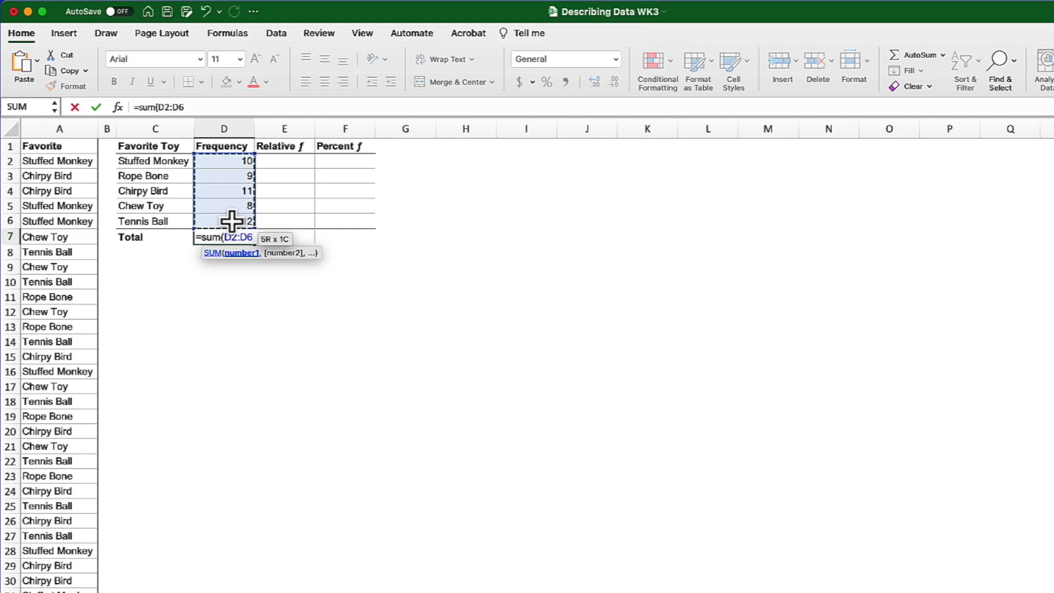
{"action": "type", "text": ")"}
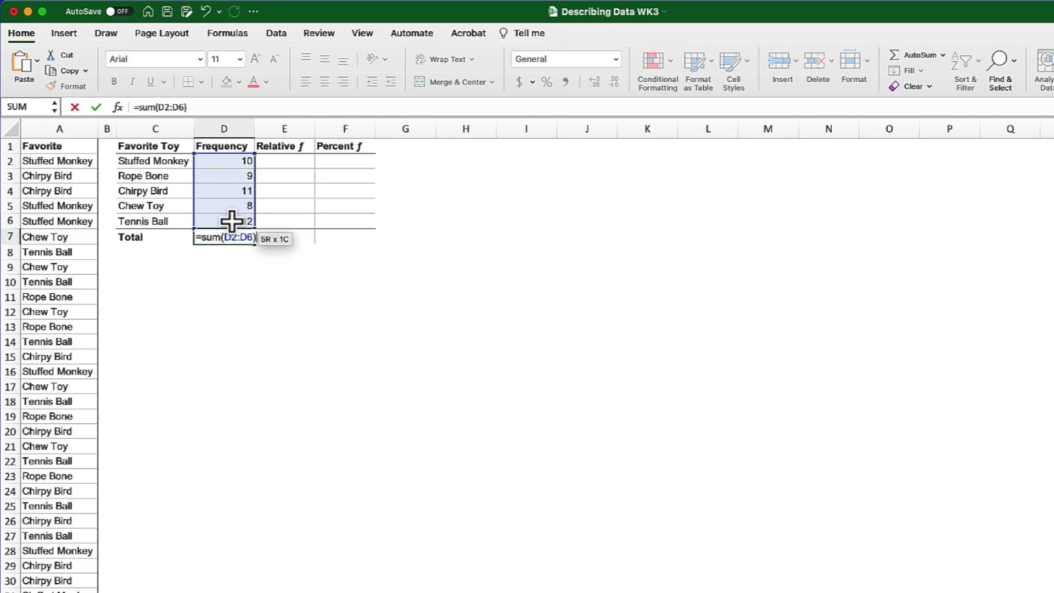
{"action": "key", "text": "Return"}
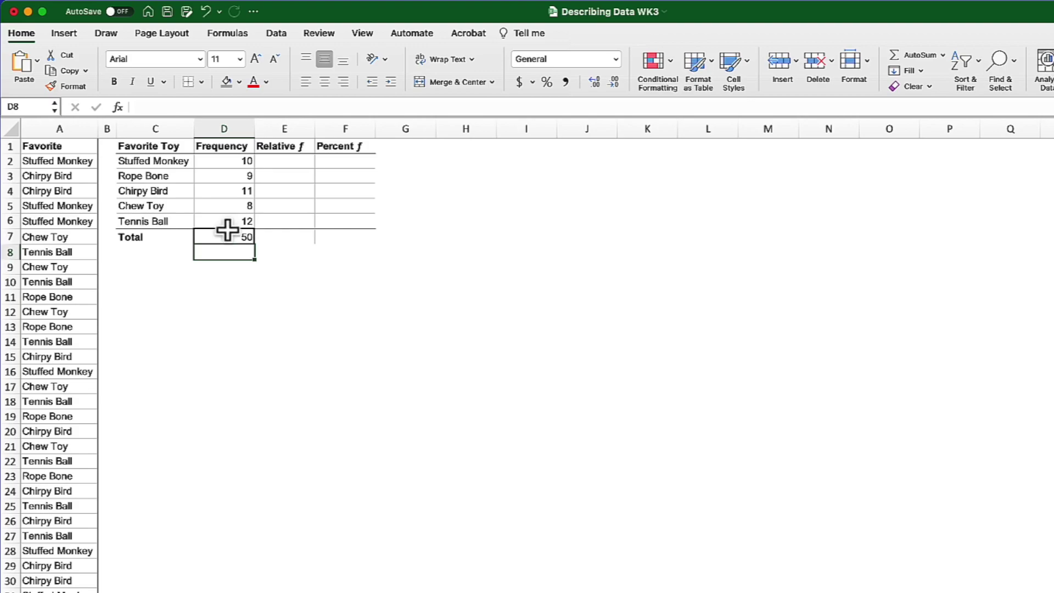
{"action": "left_click", "coordinate": [227, 235]}
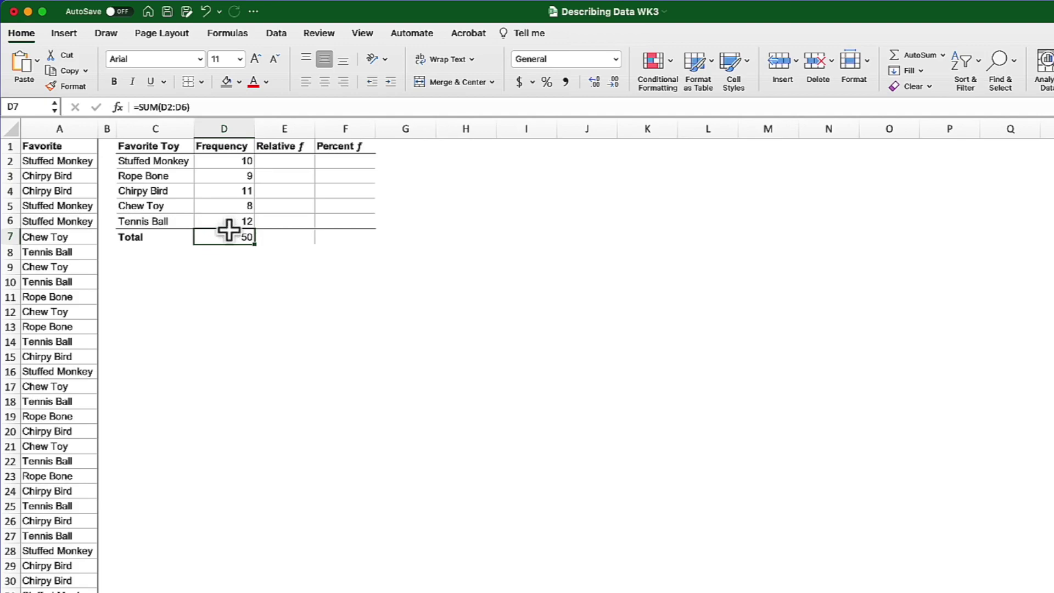
{"action": "left_click", "coordinate": [211, 107]}
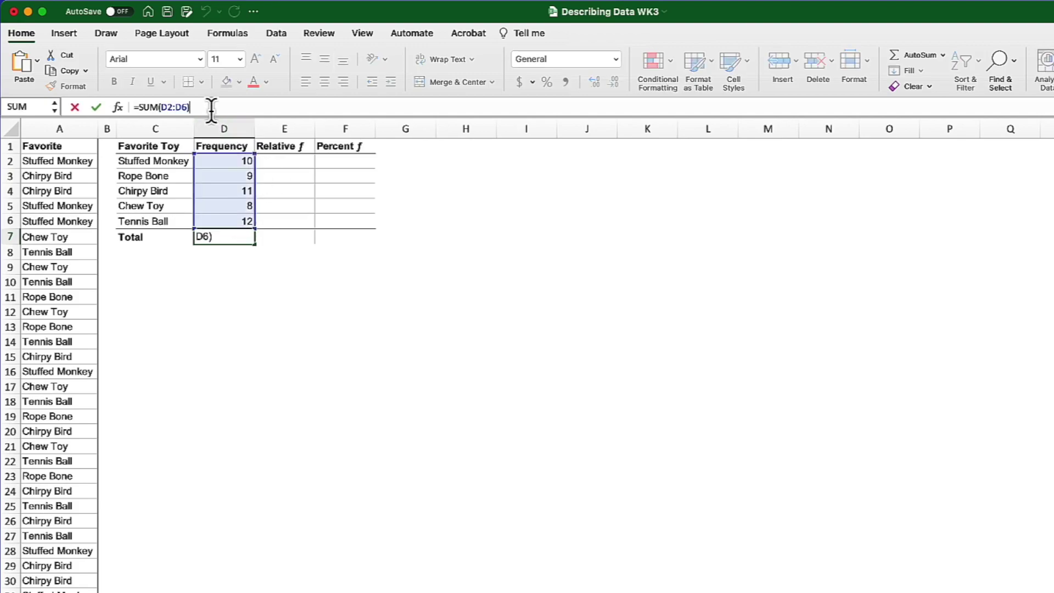